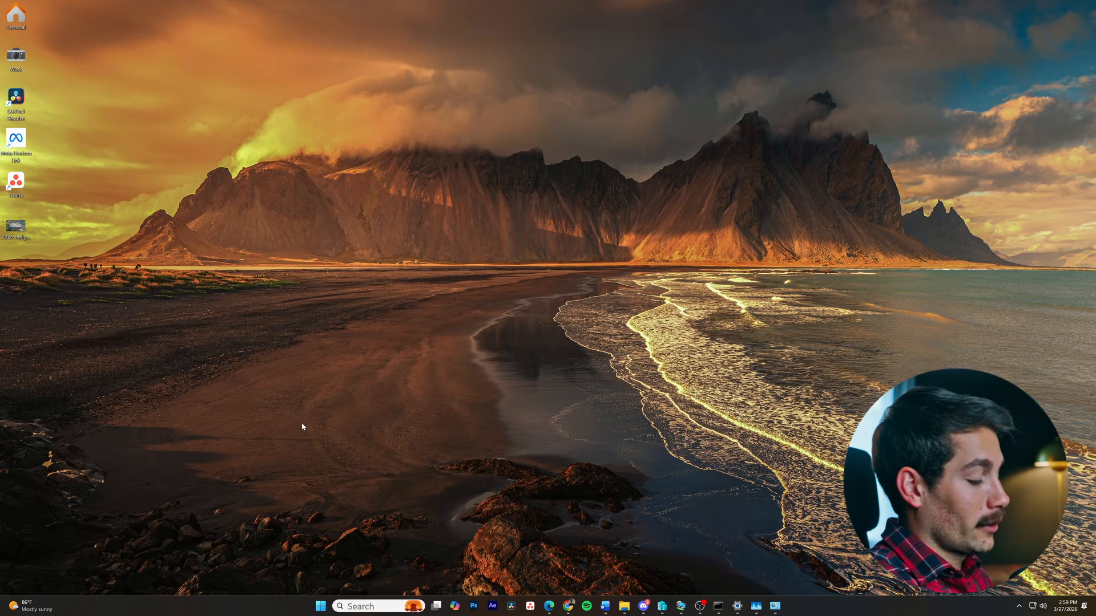
Open the Windows Prefetch folder by running the command prefetch
key(super+r)
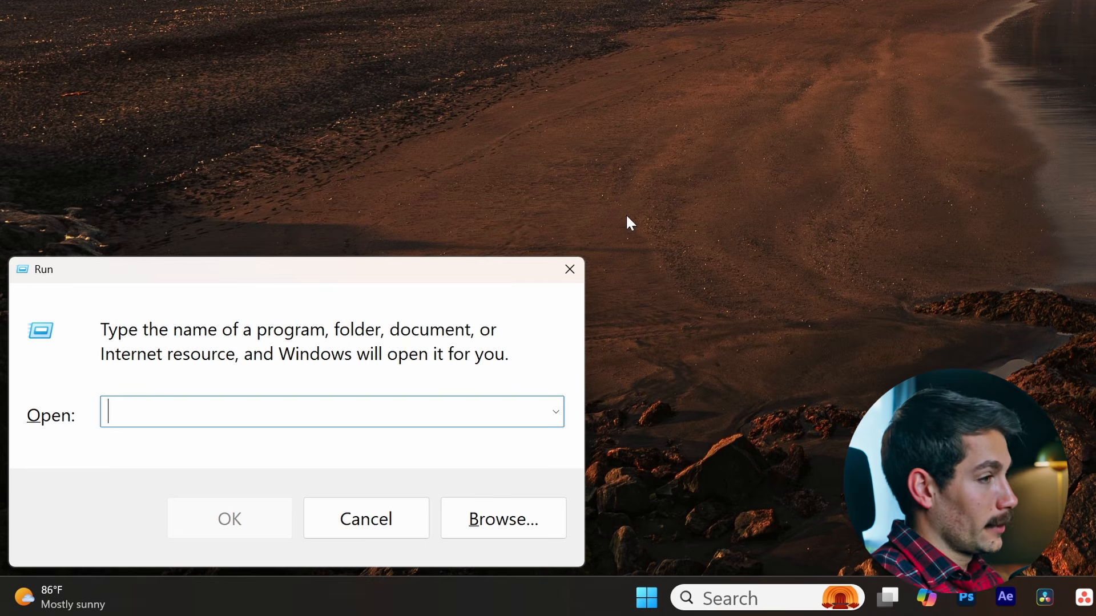
text(pre)
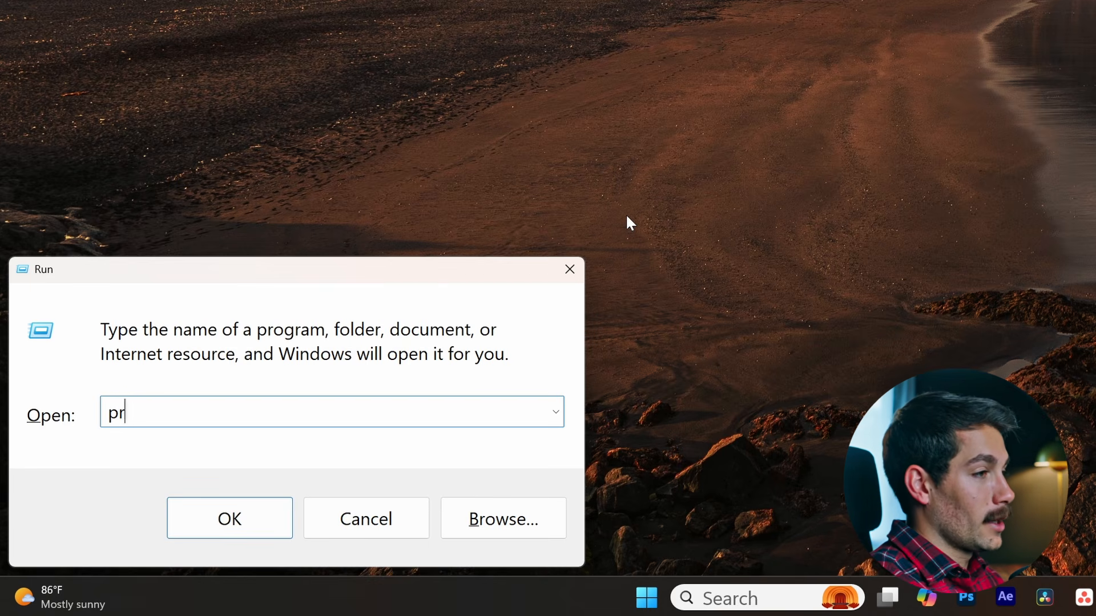
text(fetch)
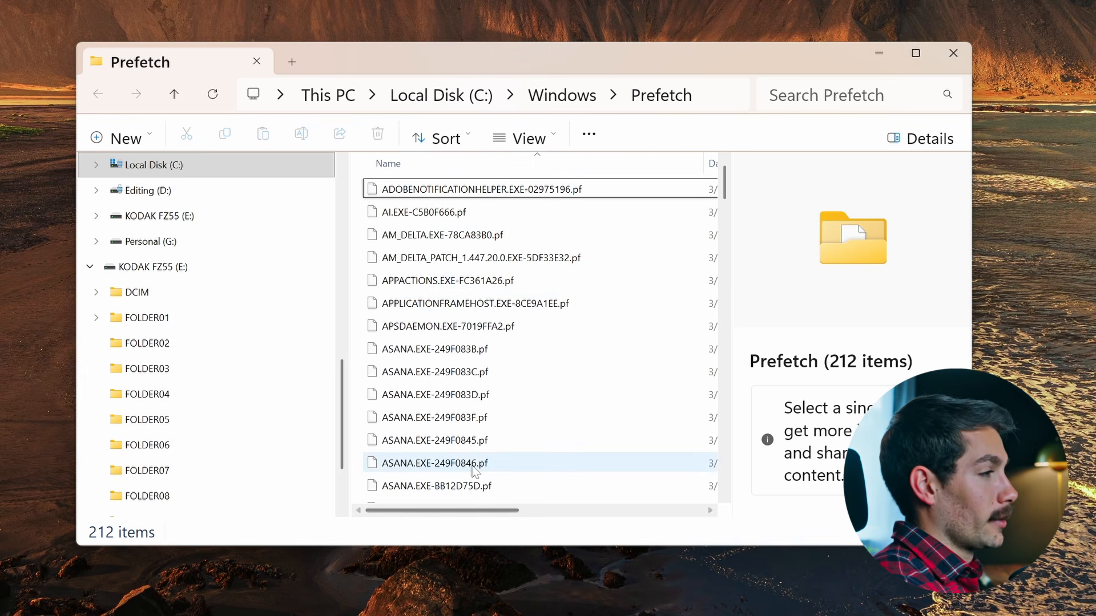
Permanently delete all files in the Prefetch folder, bypassing the Recycle Bin
click(489, 350)
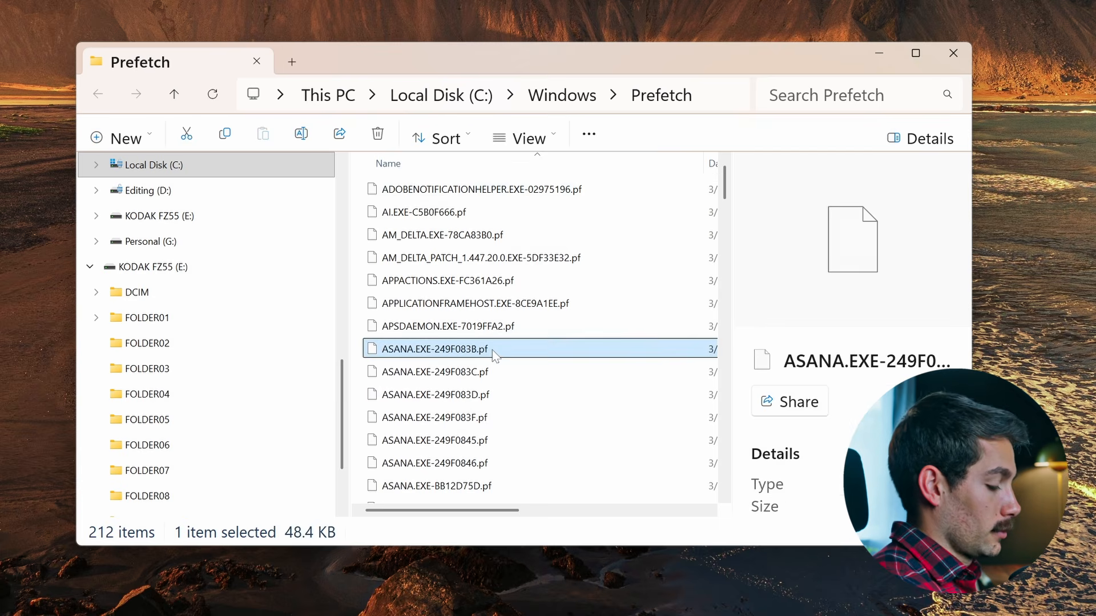
key(ctrl+a)
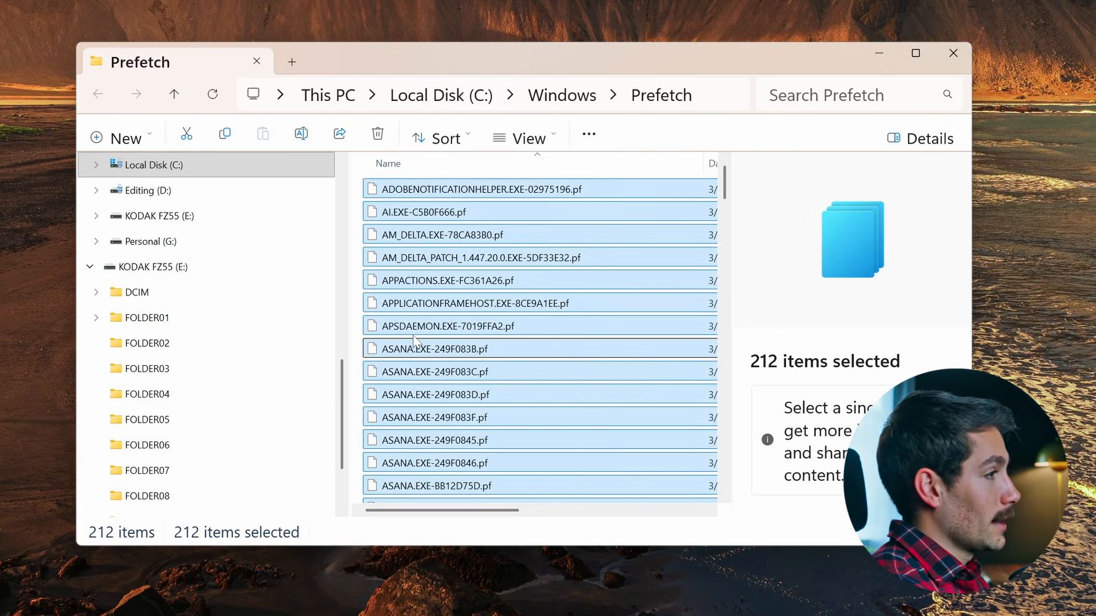
key(shift+Delete)
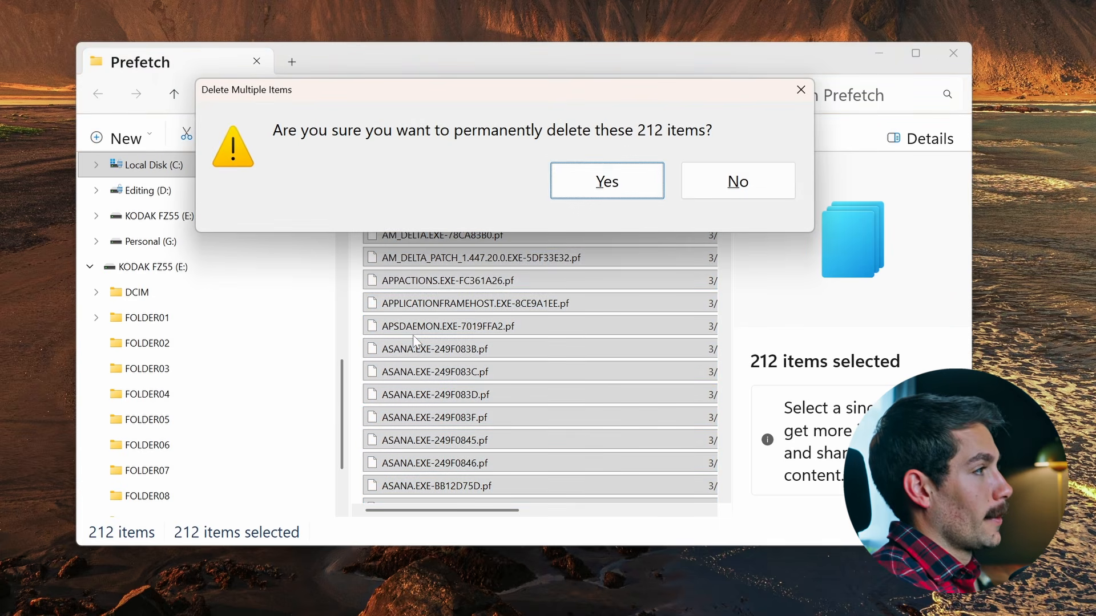
click(626, 196)
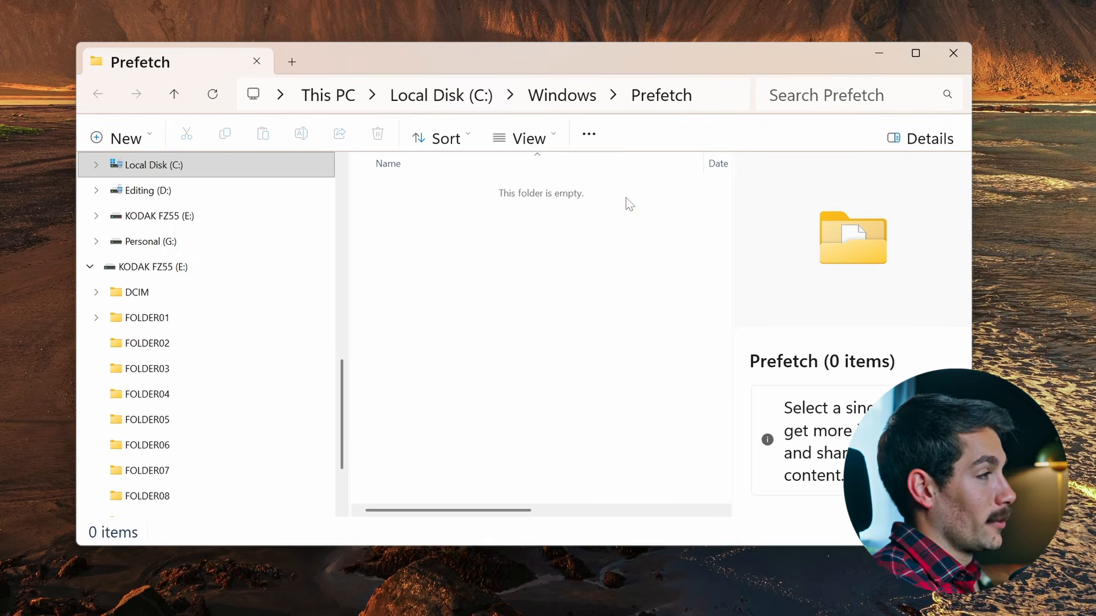
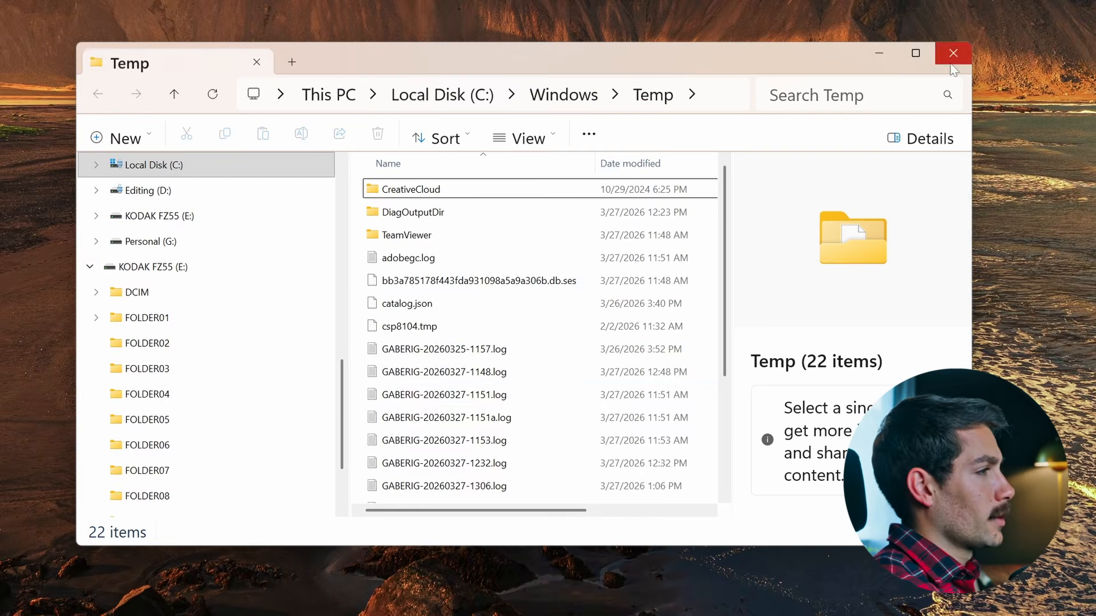
Permanently delete everything in the Windows Temp folder, skipping all files in use and protected system files
key(ctrl+a)
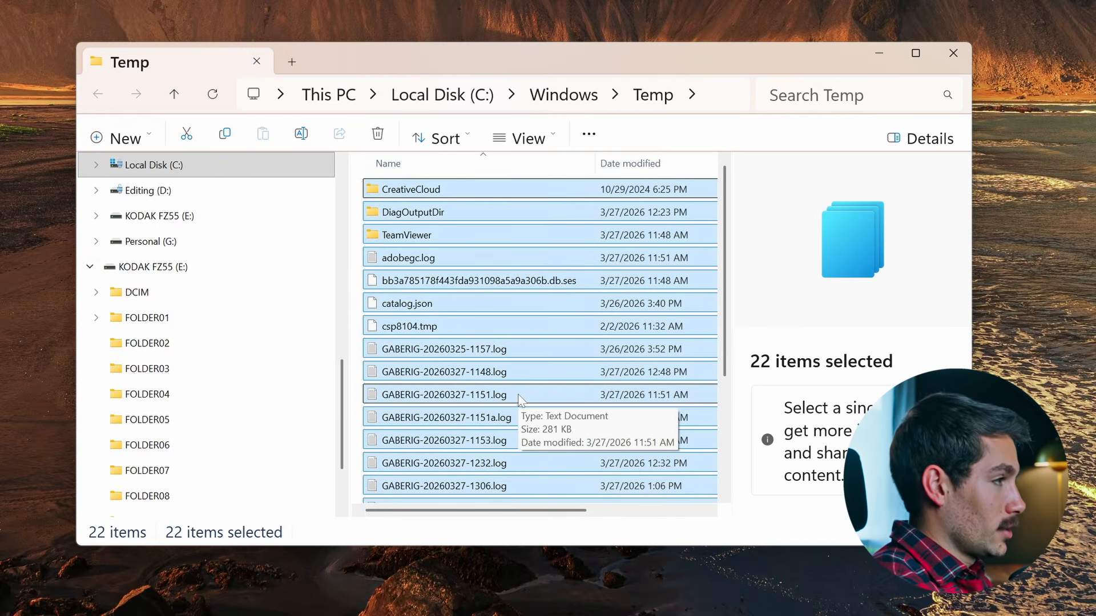
key(shift+Delete)
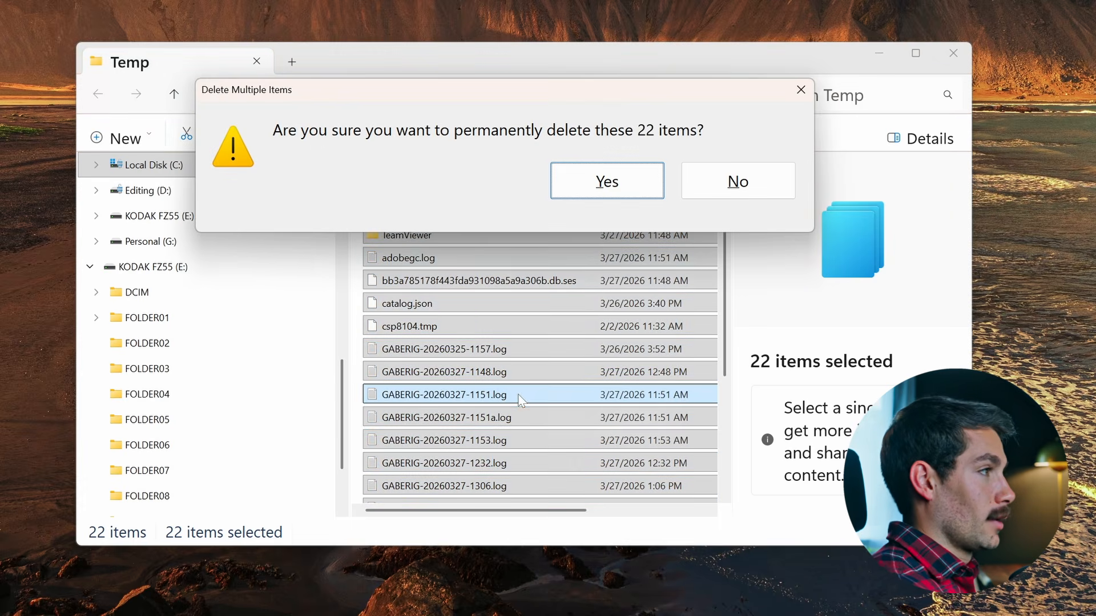
click(626, 190)
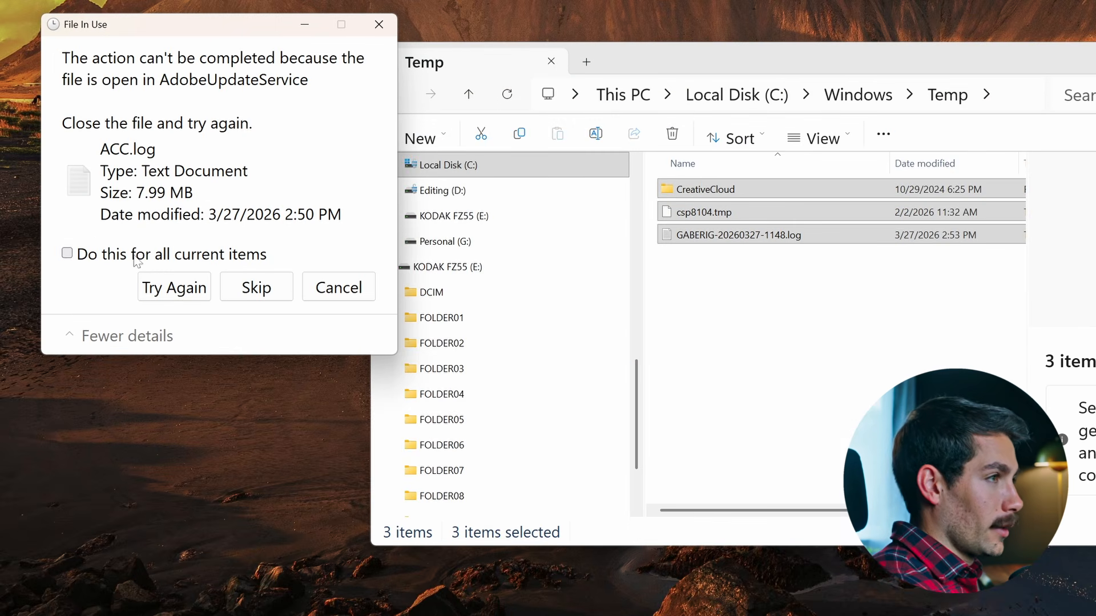
click(67, 253)
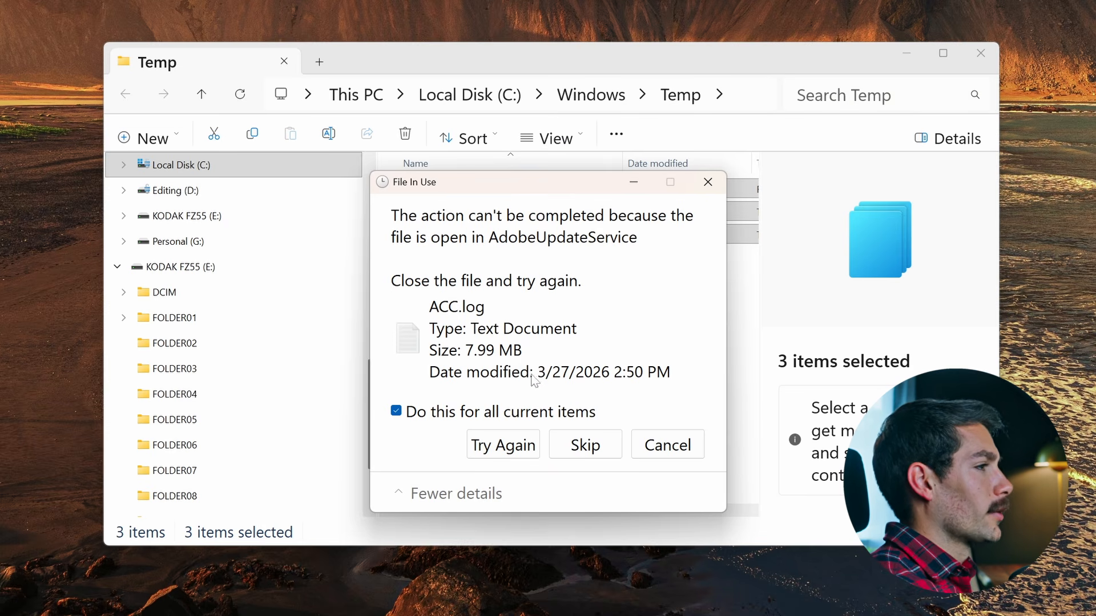
click(583, 443)
click(444, 455)
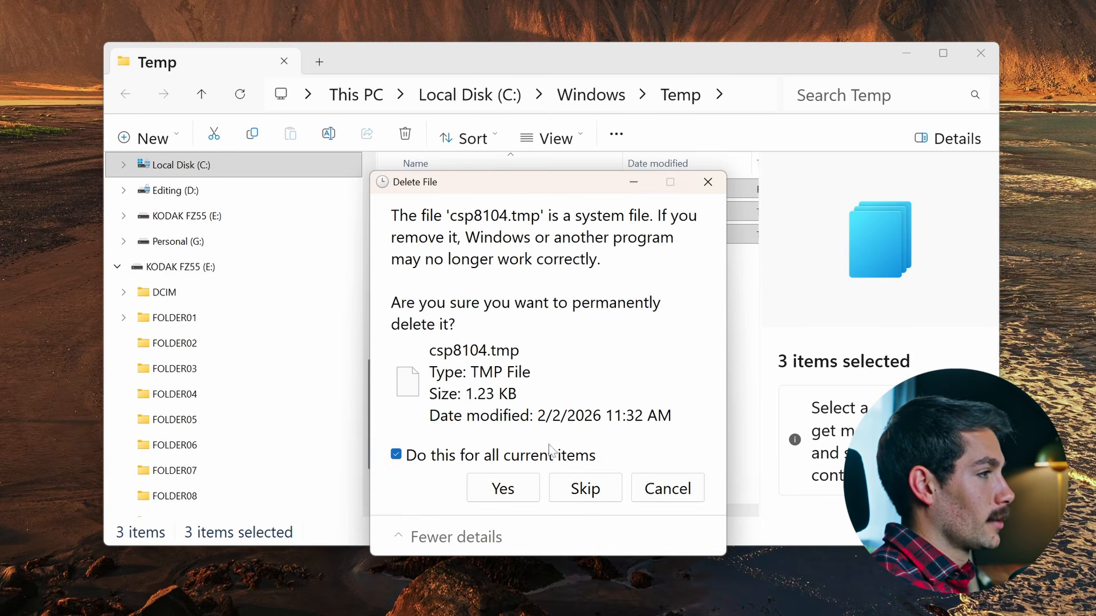
click(556, 485)
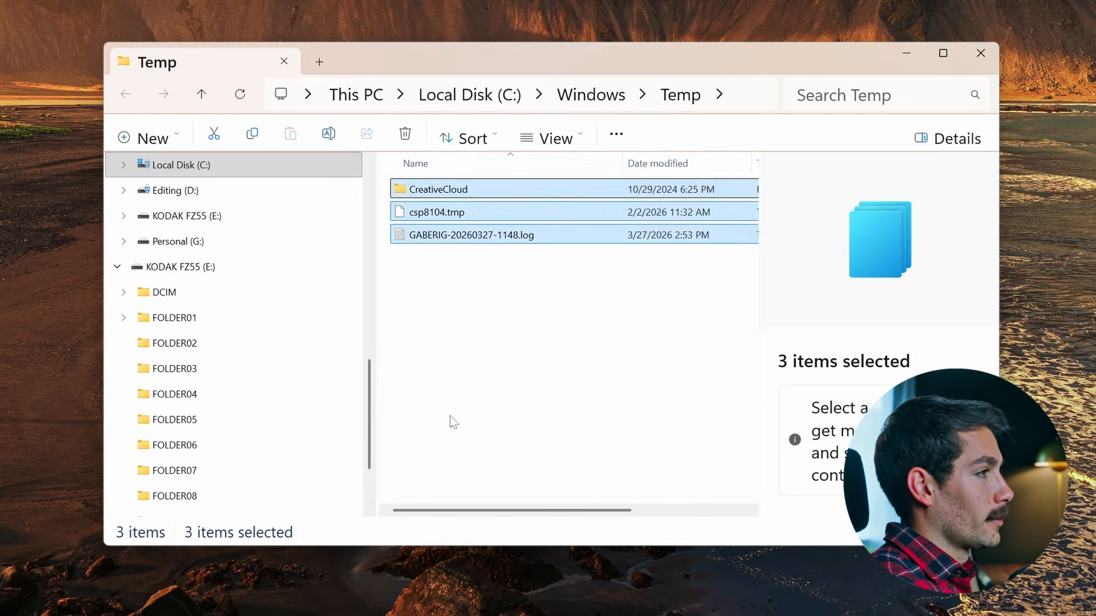
click(516, 372)
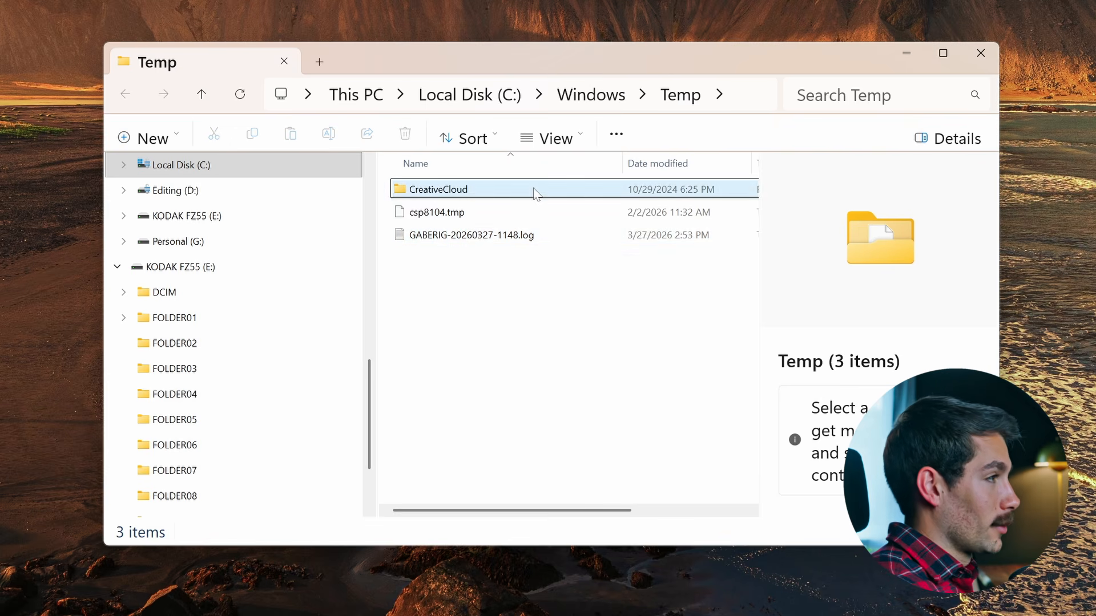
Return to the desktop and open the user account's temporary folder by running %temp%
key(super+d)
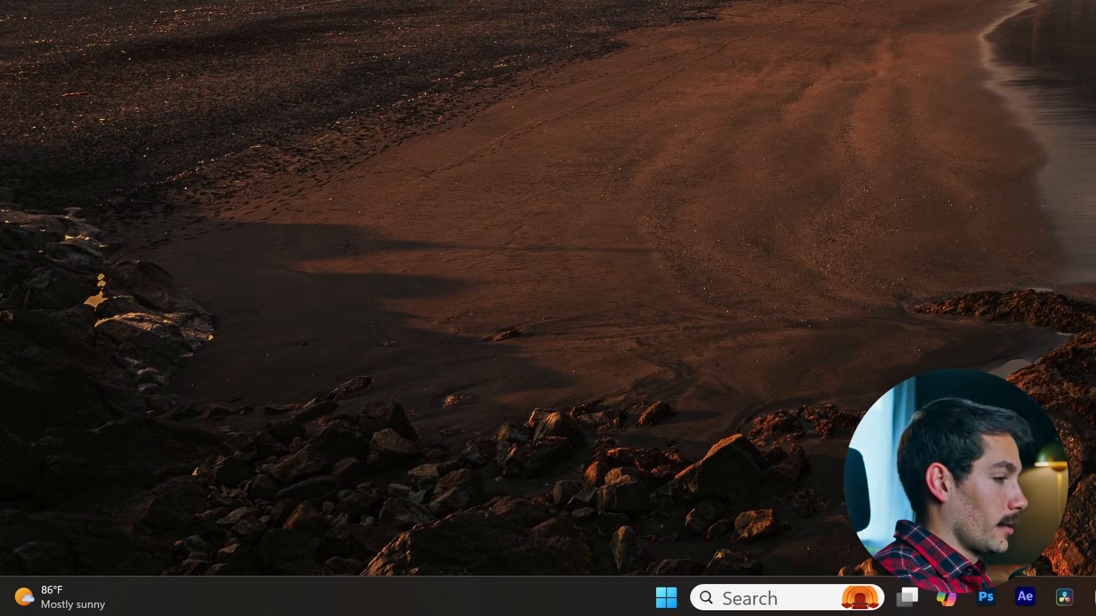
key(super+r)
text(%temp)
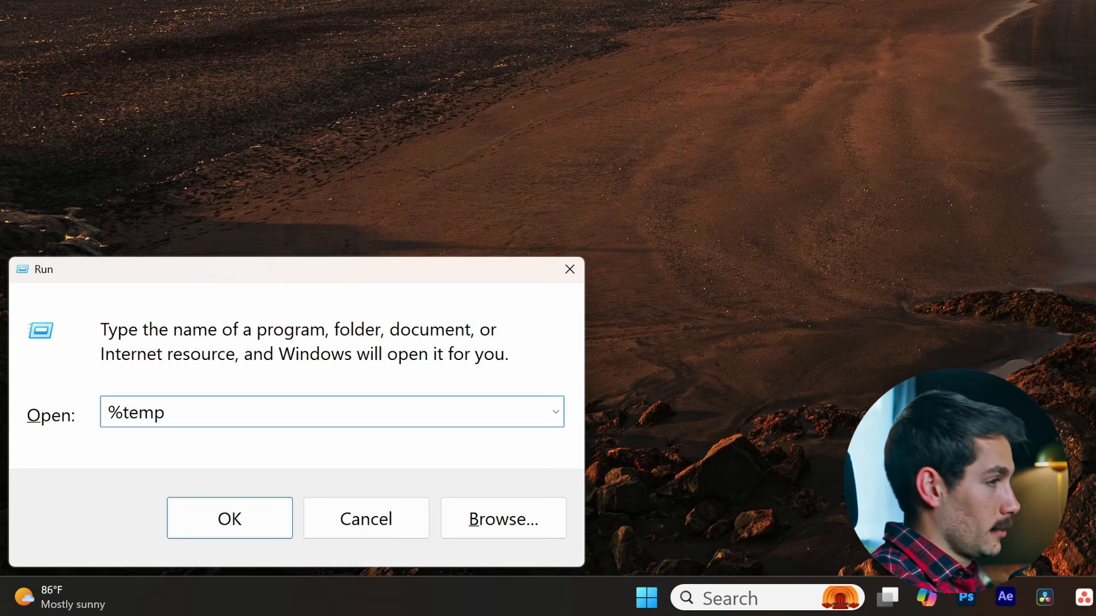
text(%)
key(Return)
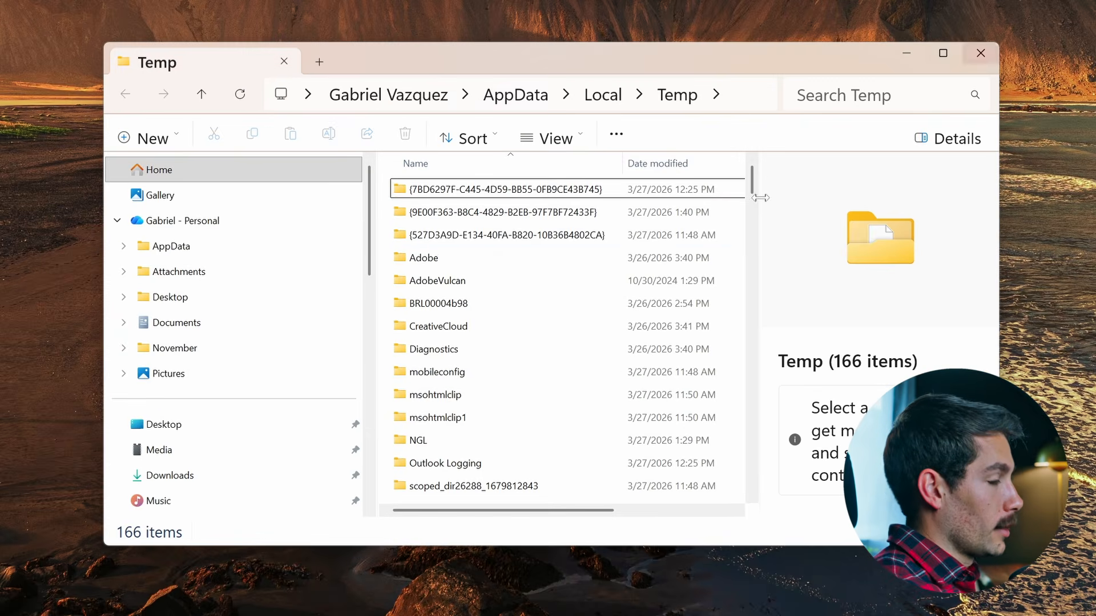
Permanently delete everything in the user account's Temp folder, skipping all files in use, and look through the leftovers
key(ctrl+a)
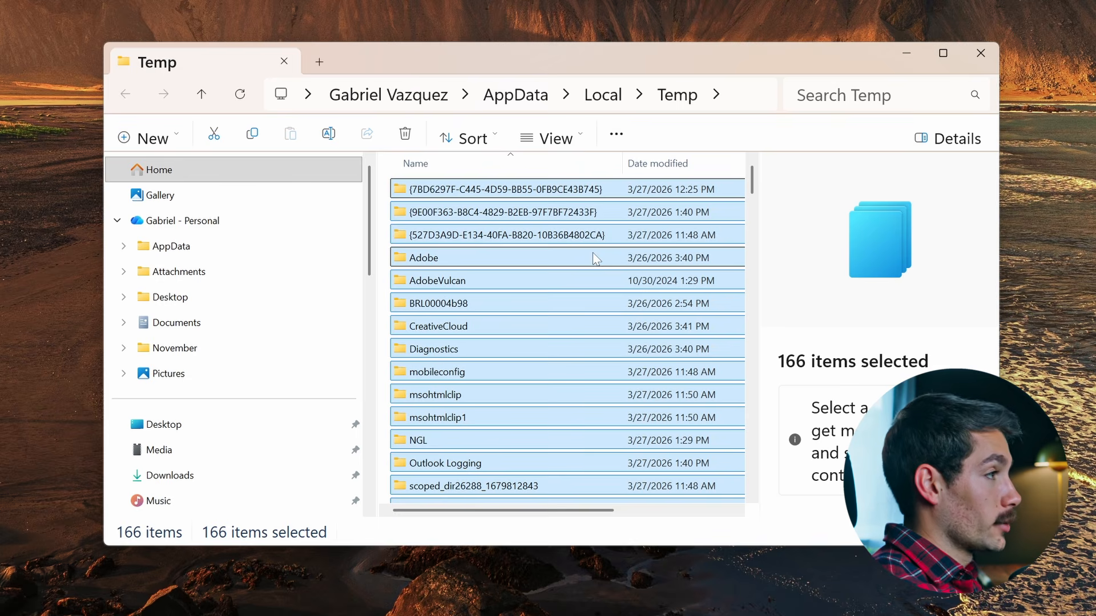
key(shift+Delete)
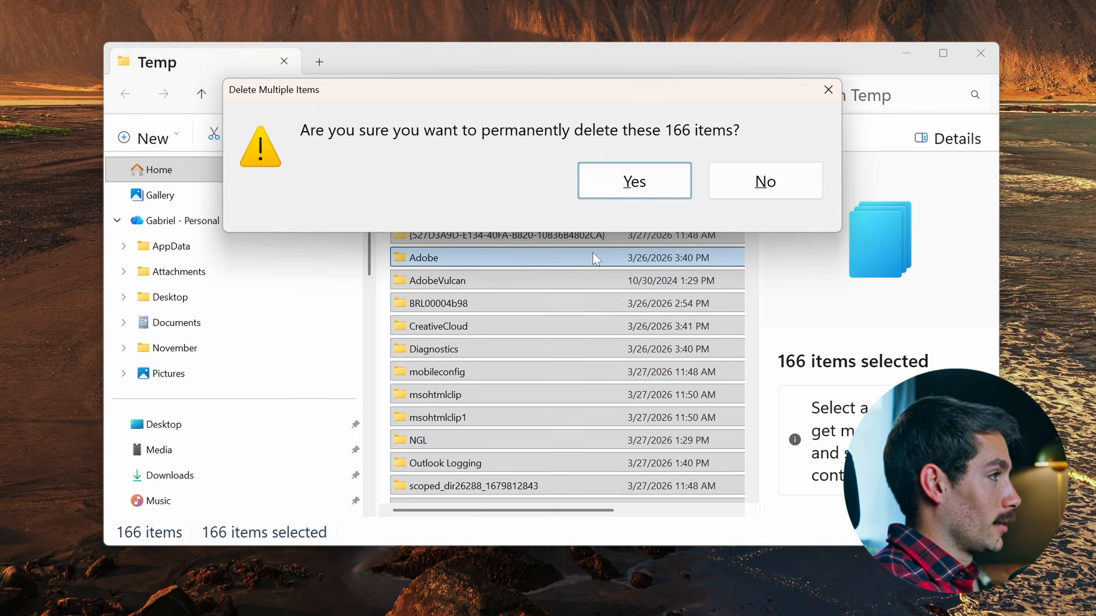
click(616, 184)
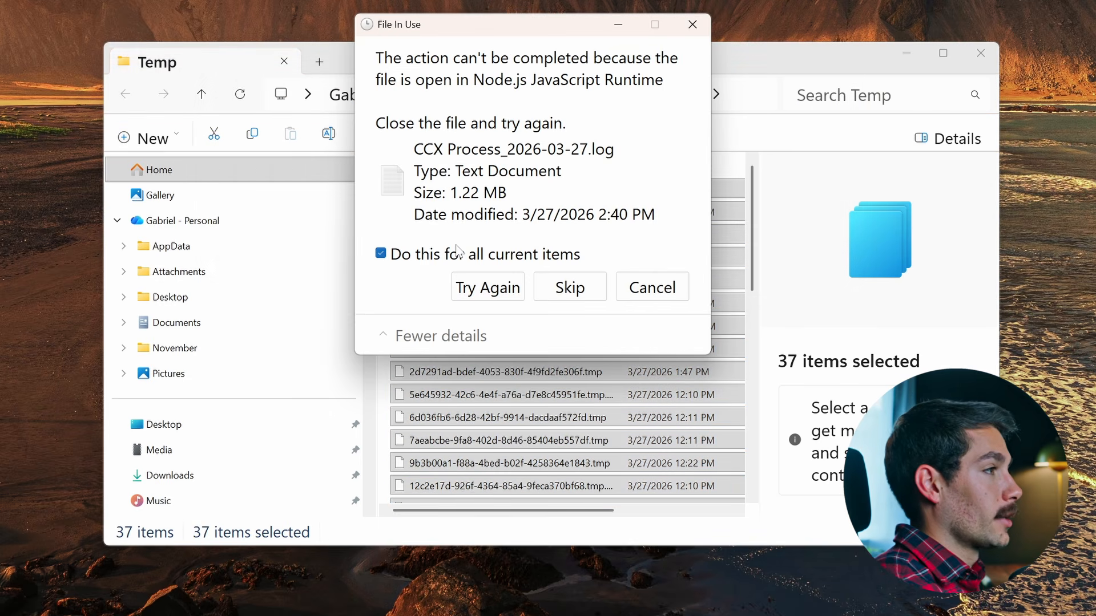
click(570, 287)
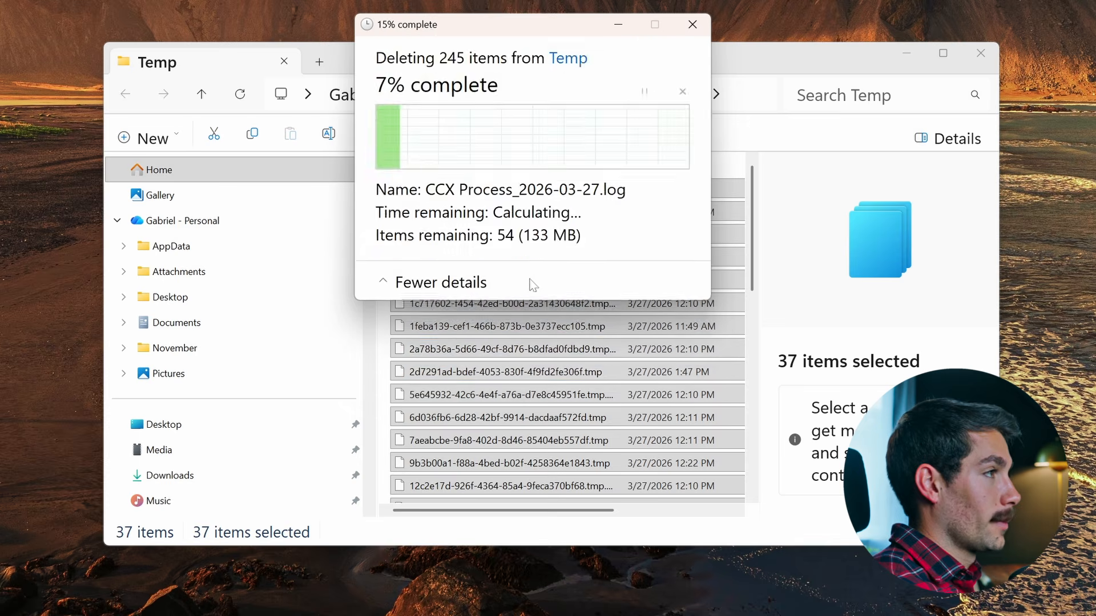
scroll(605, 422, down, 7)
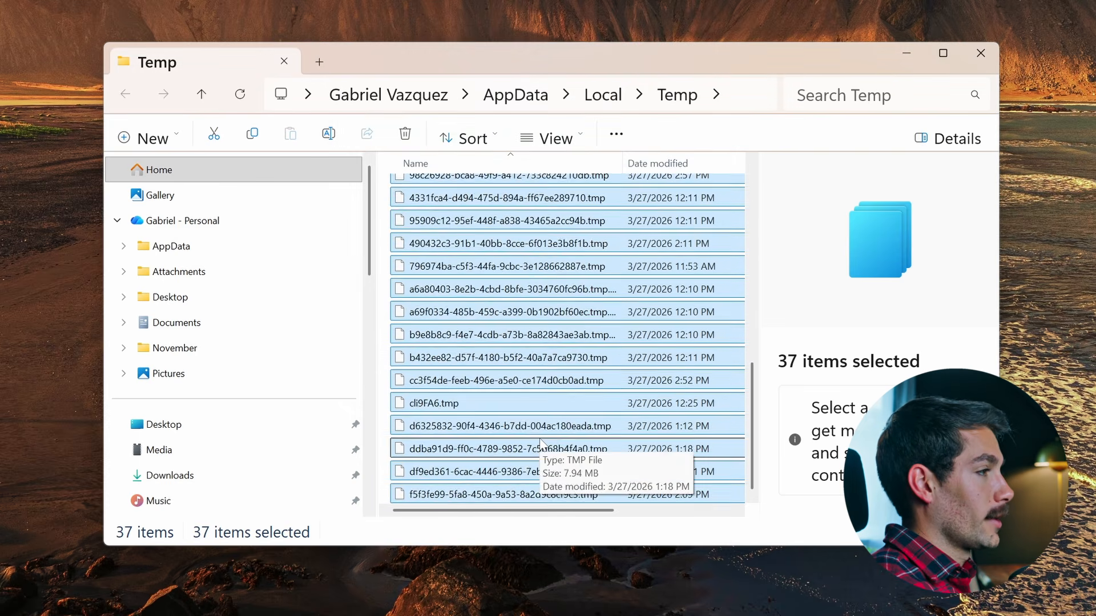
scroll(542, 438, up, 4)
scroll(543, 438, up, 3)
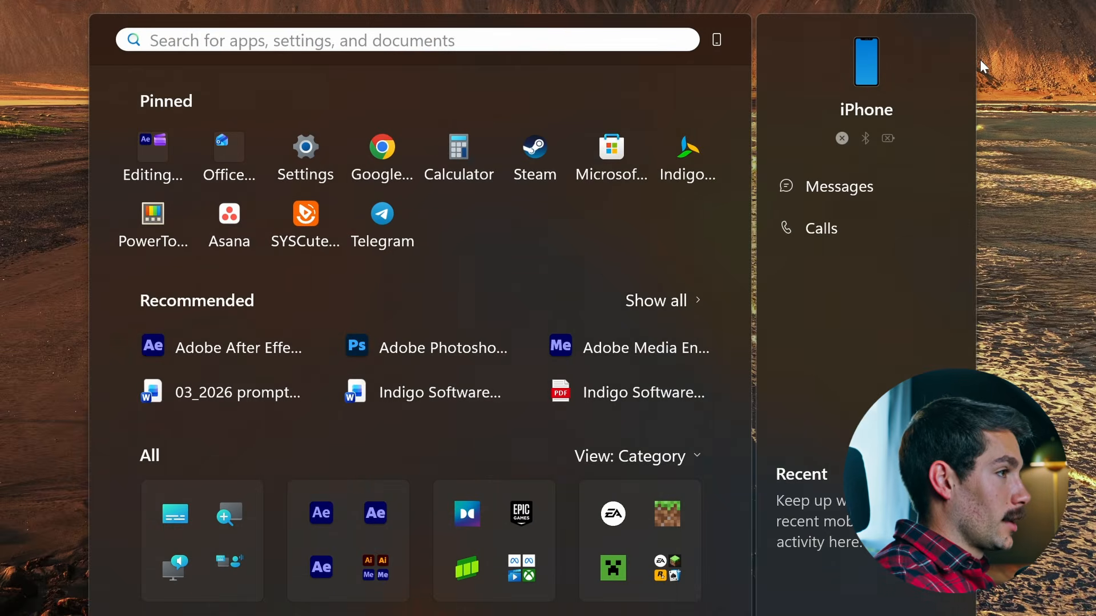
Search for Disk Cleanup and open it
key(super)
key(super)
text(disk cl)
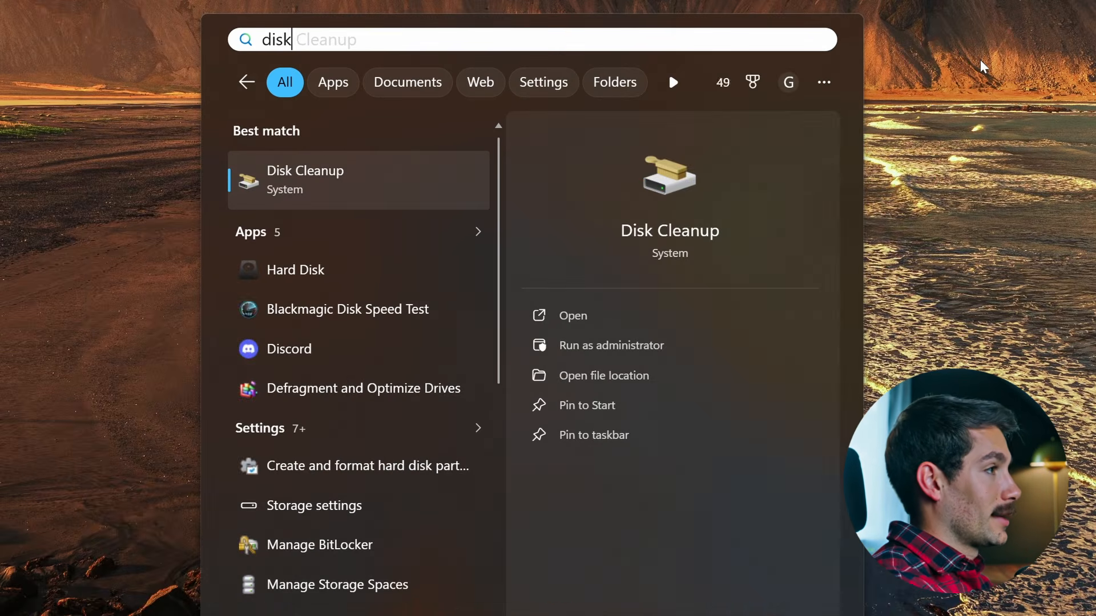
key(Return)
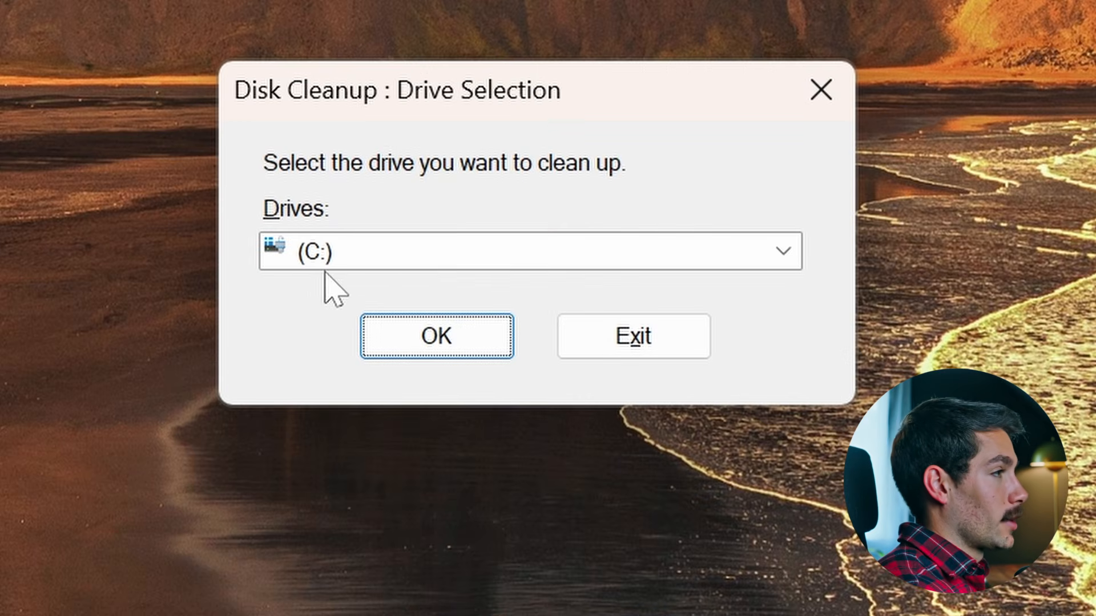
Choose the C: drive as the drive to clean up and start its scan
click(311, 258)
click(368, 288)
click(362, 256)
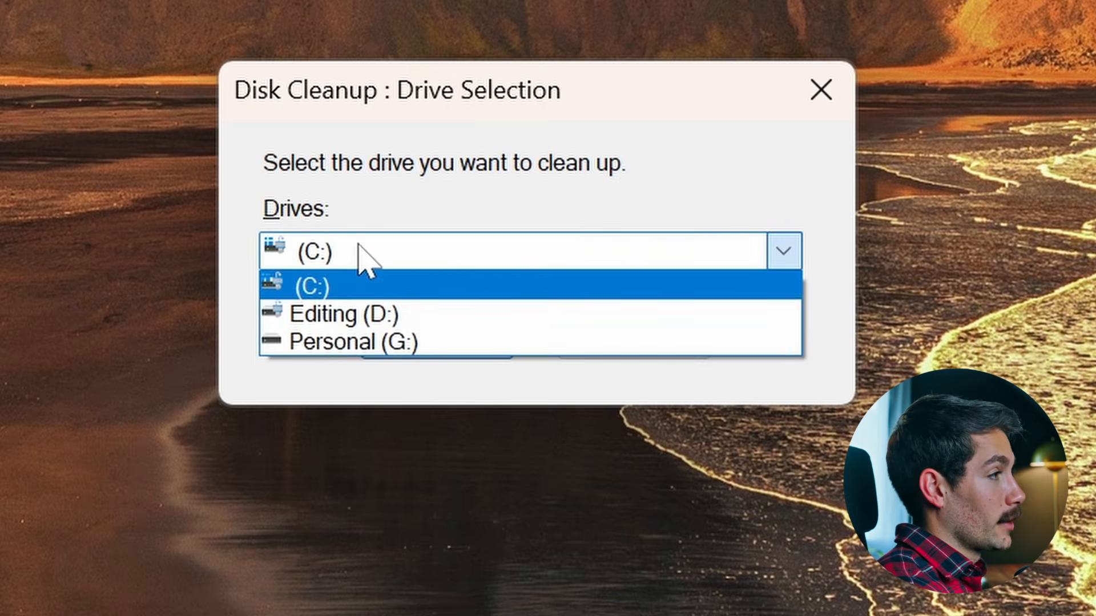
click(390, 289)
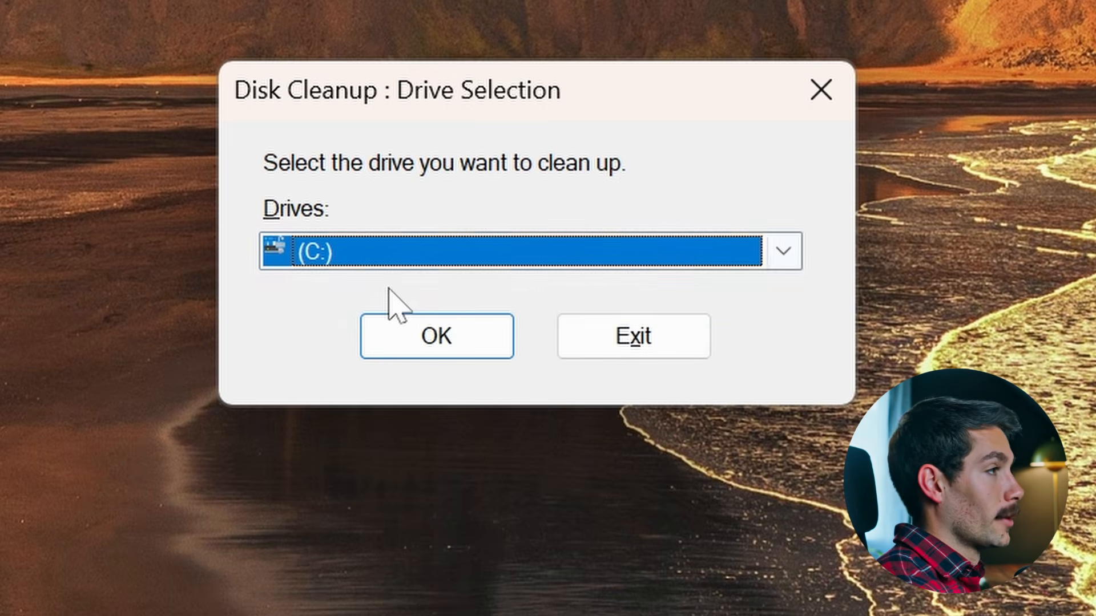
click(449, 343)
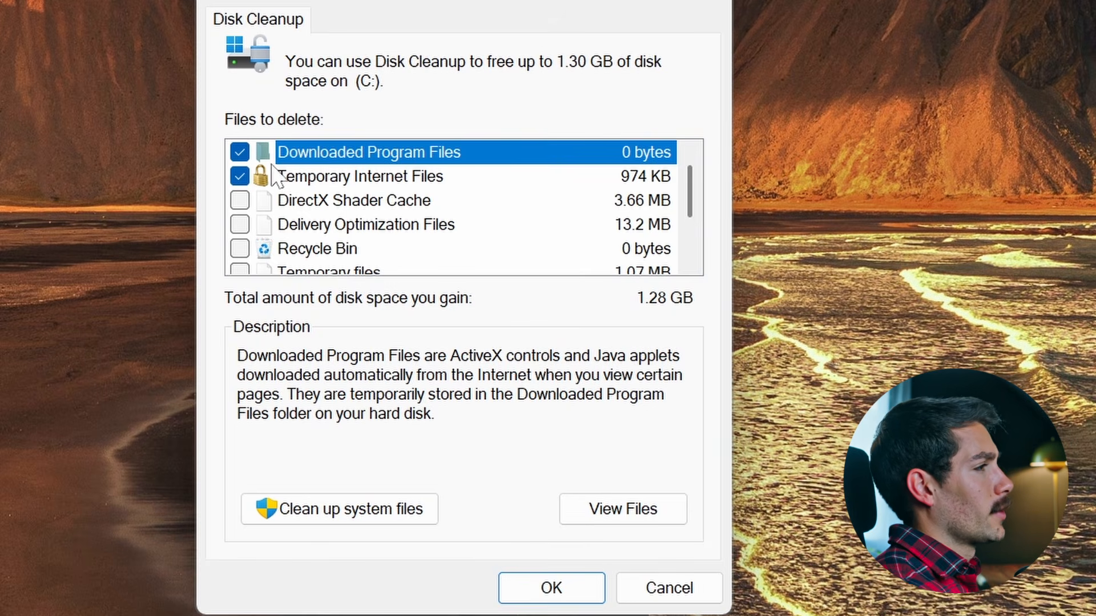
Mark the unselected file categories for deletion, including DirectX Shader Cache, Delivery Optimization Files and Recycle Bin
scroll(286, 197, down, 1)
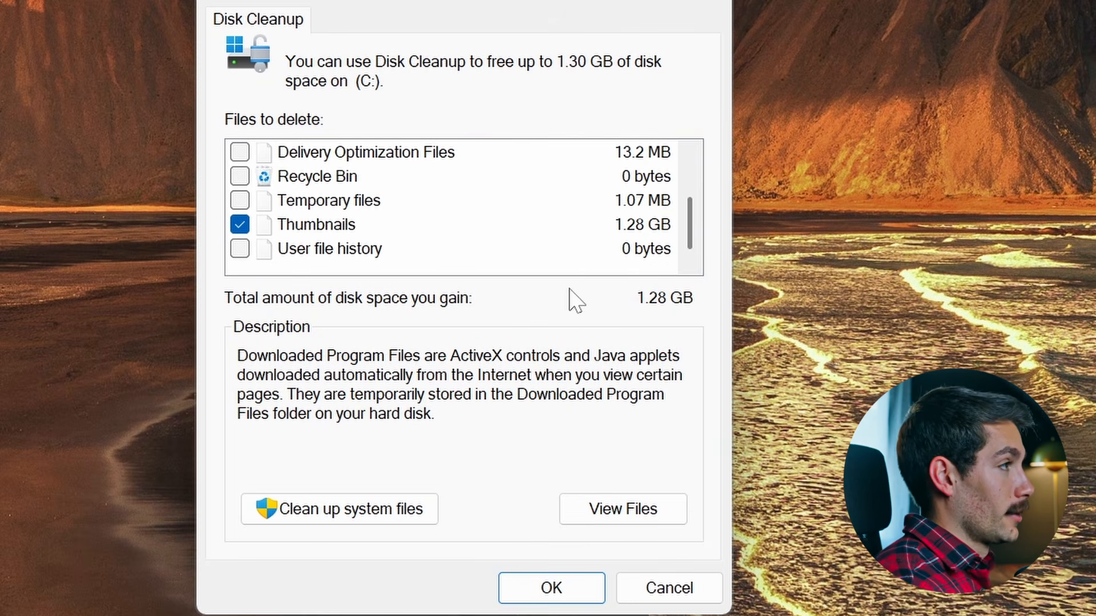
scroll(436, 235, up, 1)
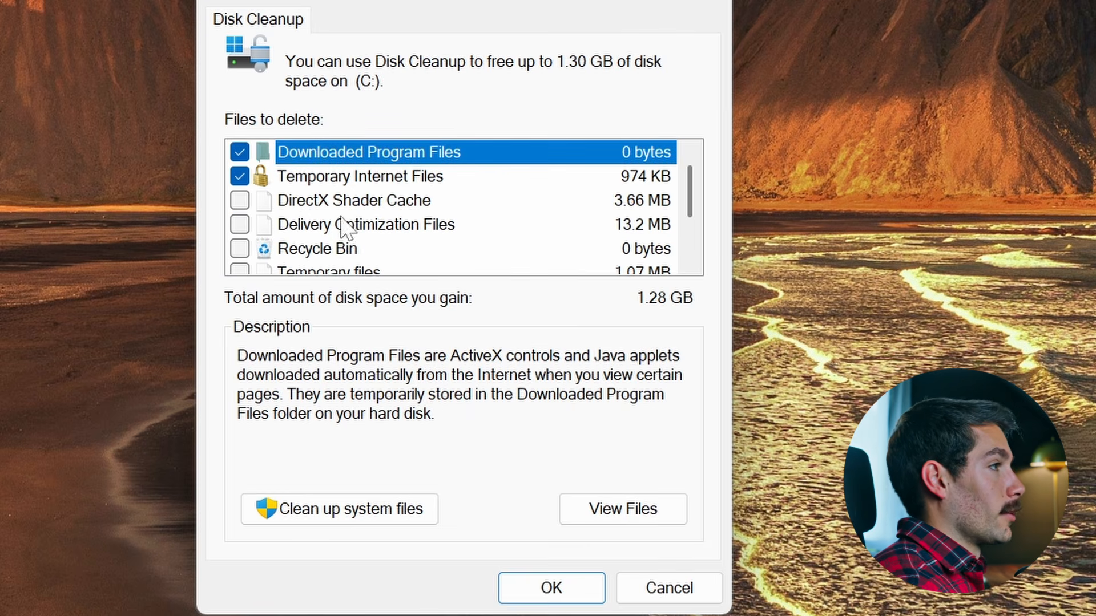
click(240, 200)
click(240, 225)
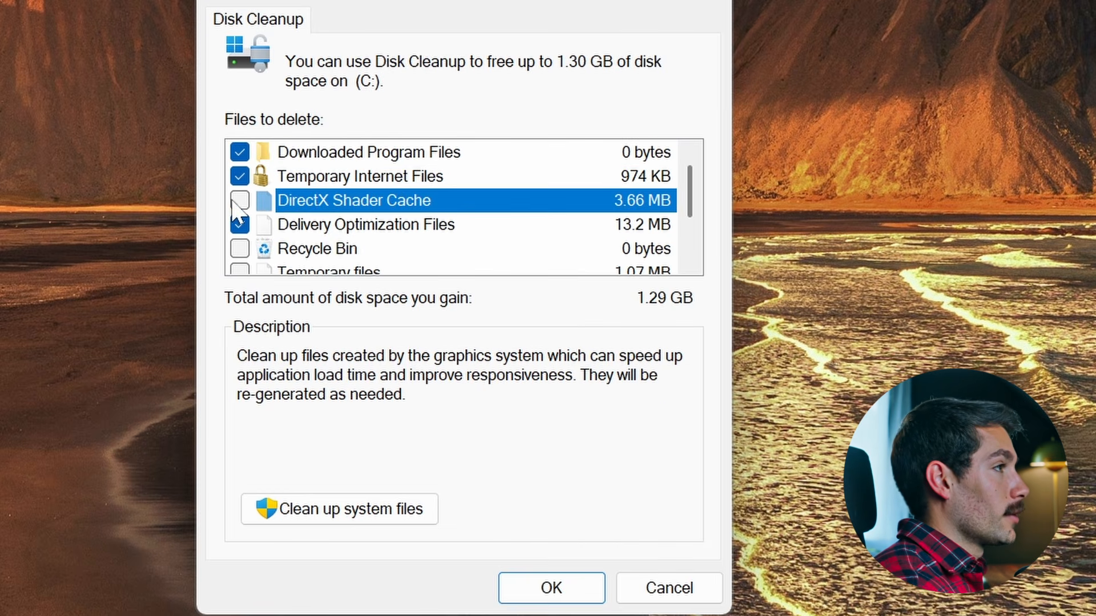
click(240, 248)
scroll(240, 251, down, 1)
click(240, 249)
Include system files in the C: drive cleanup, also mark System recovery log files and User file history, and permanently delete all marked files
click(359, 508)
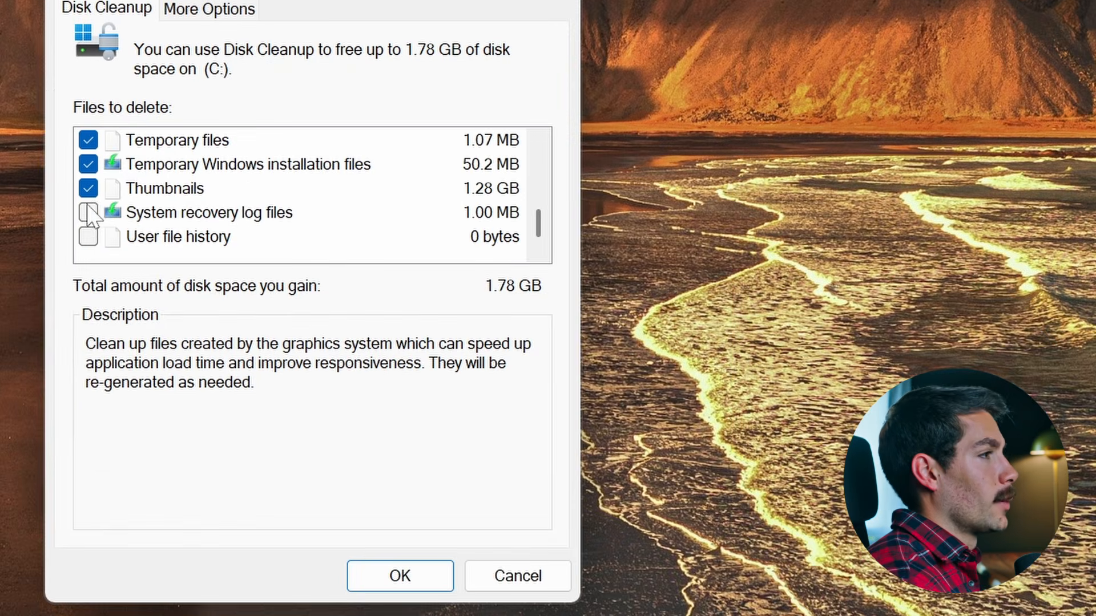
click(88, 213)
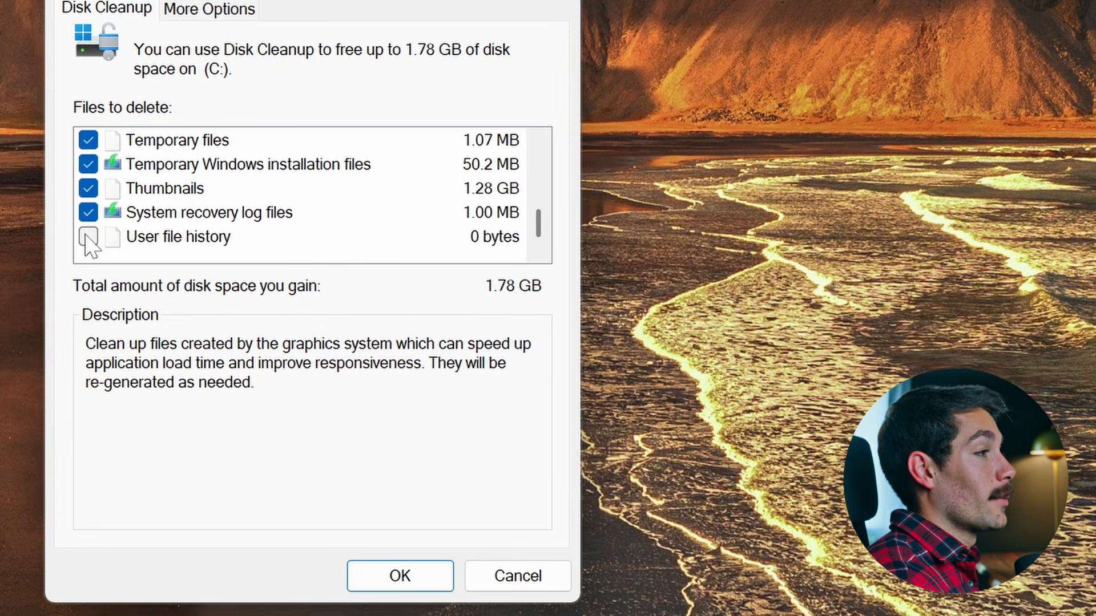
click(398, 578)
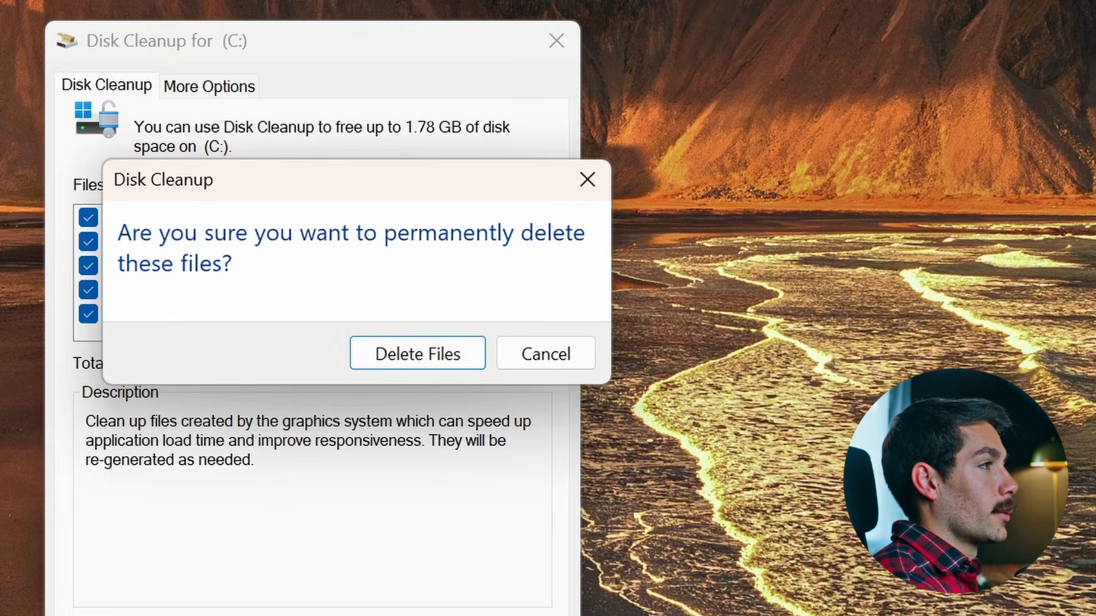
click(459, 359)
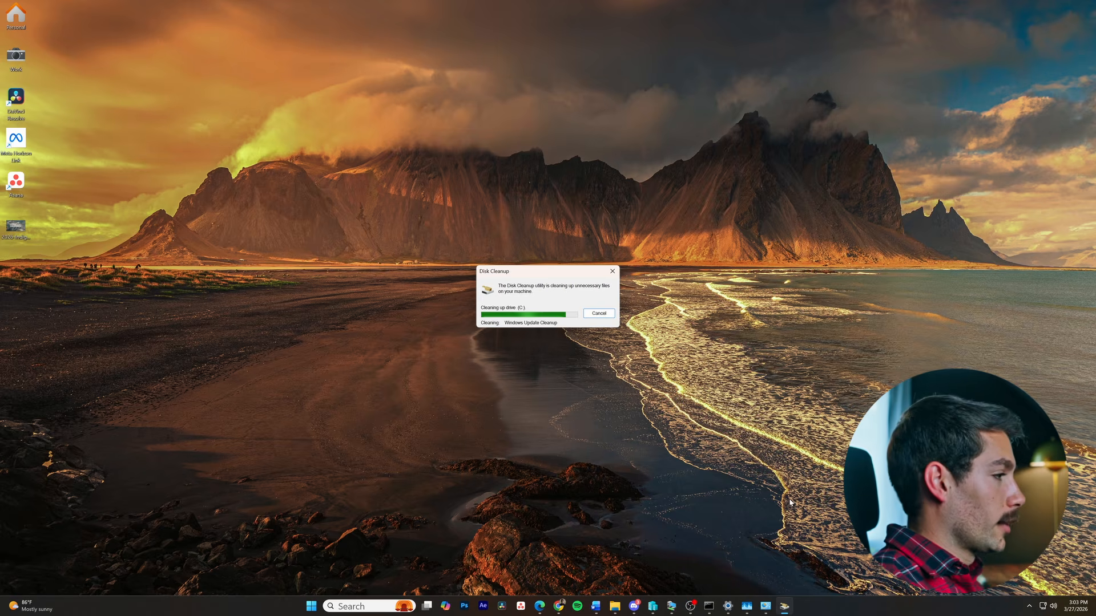
Close the old Settings window, reopen Settings, and look through Storage's cleanup recommendations, including large or unused files
click(729, 606)
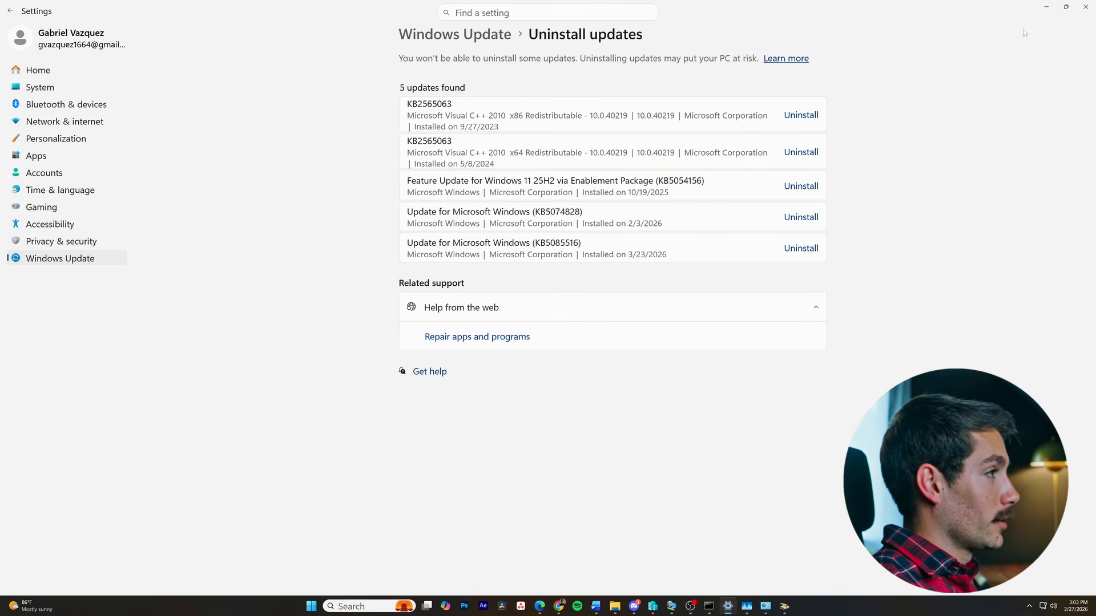
click(1086, 7)
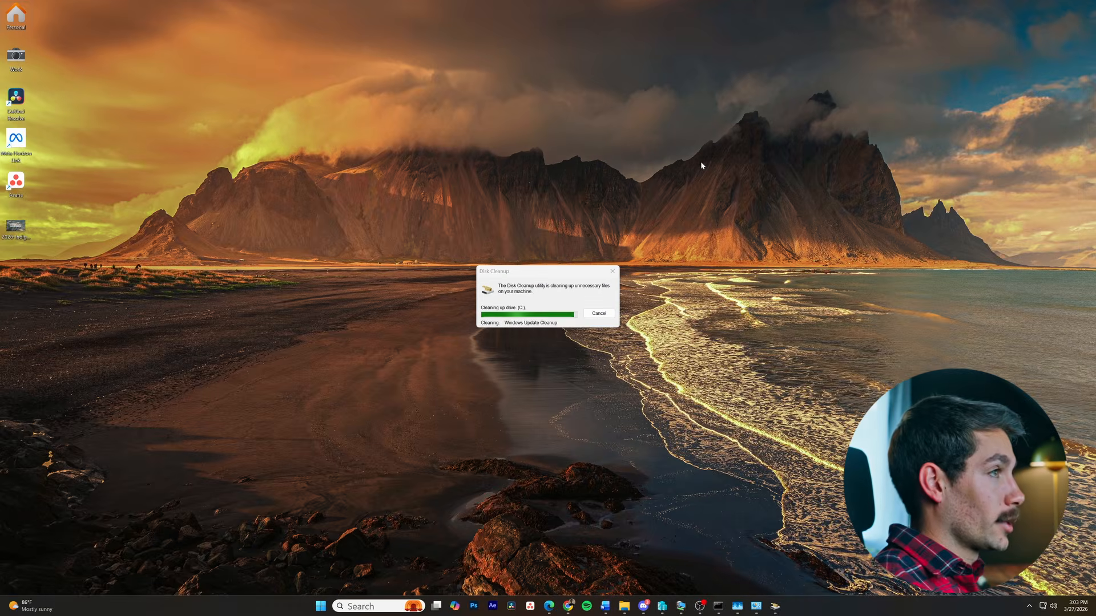
key(super+i)
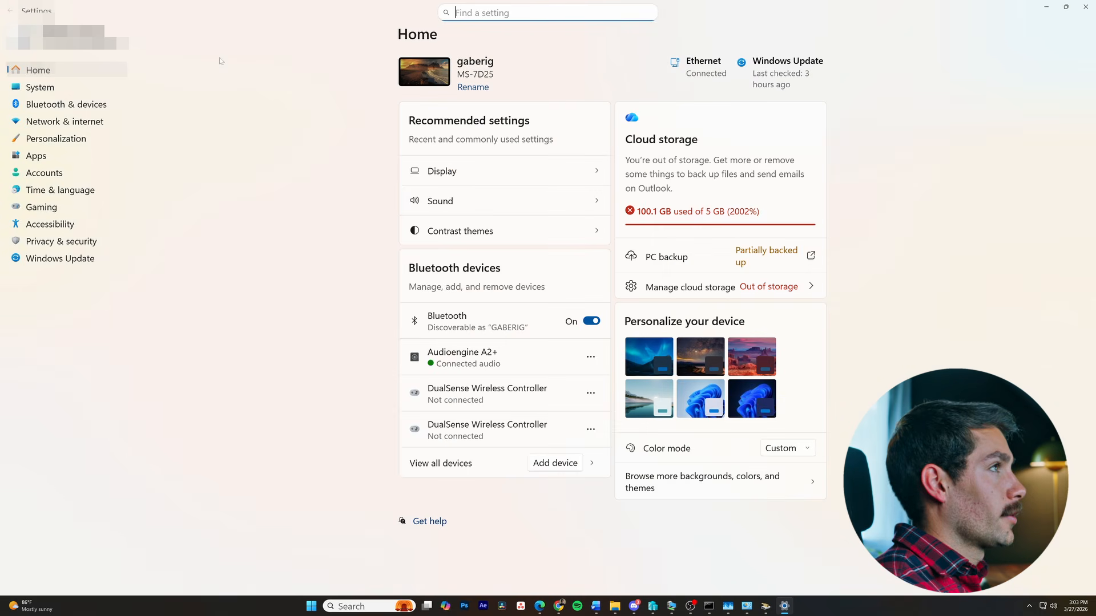
click(95, 86)
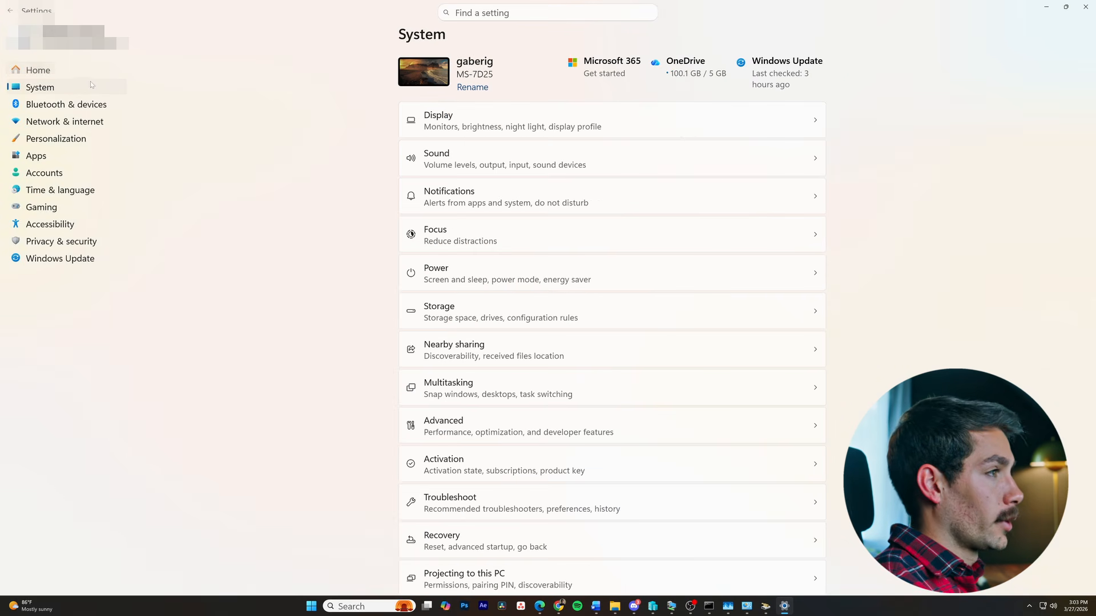
click(450, 311)
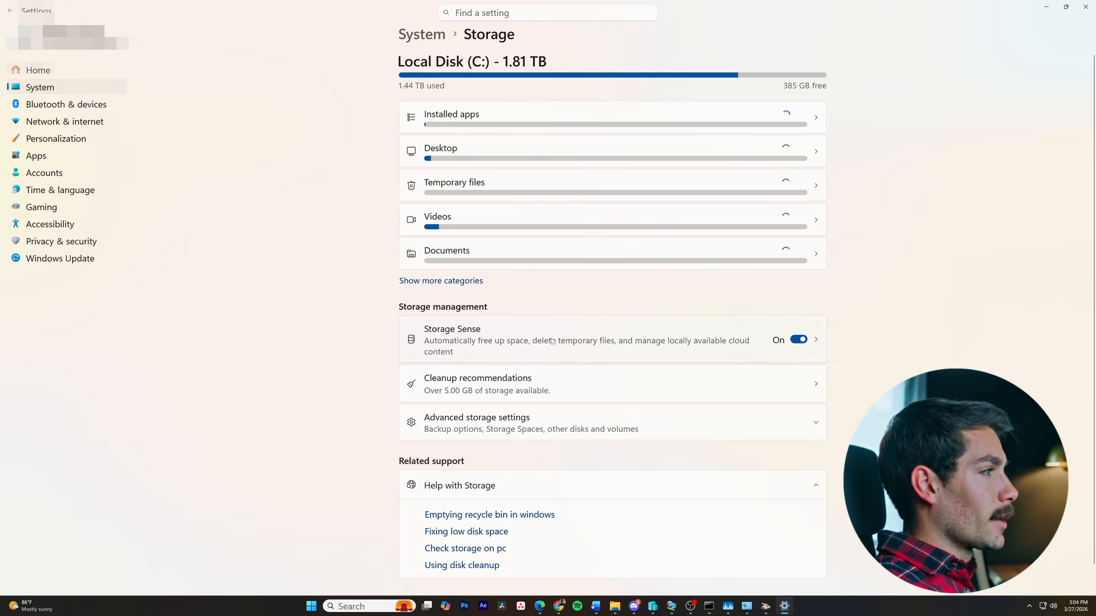
click(507, 391)
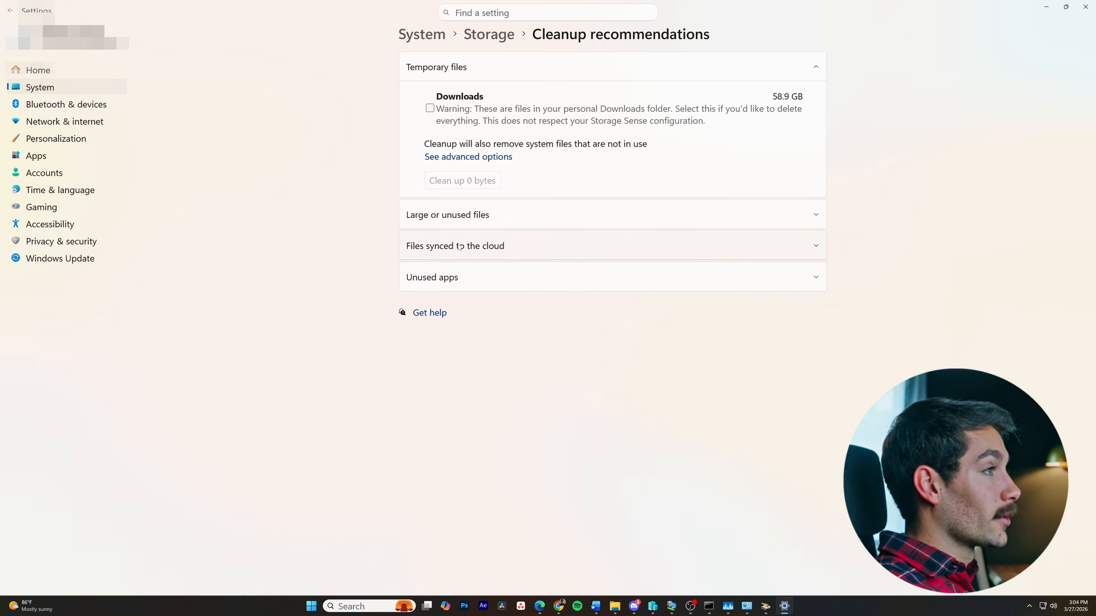
click(507, 217)
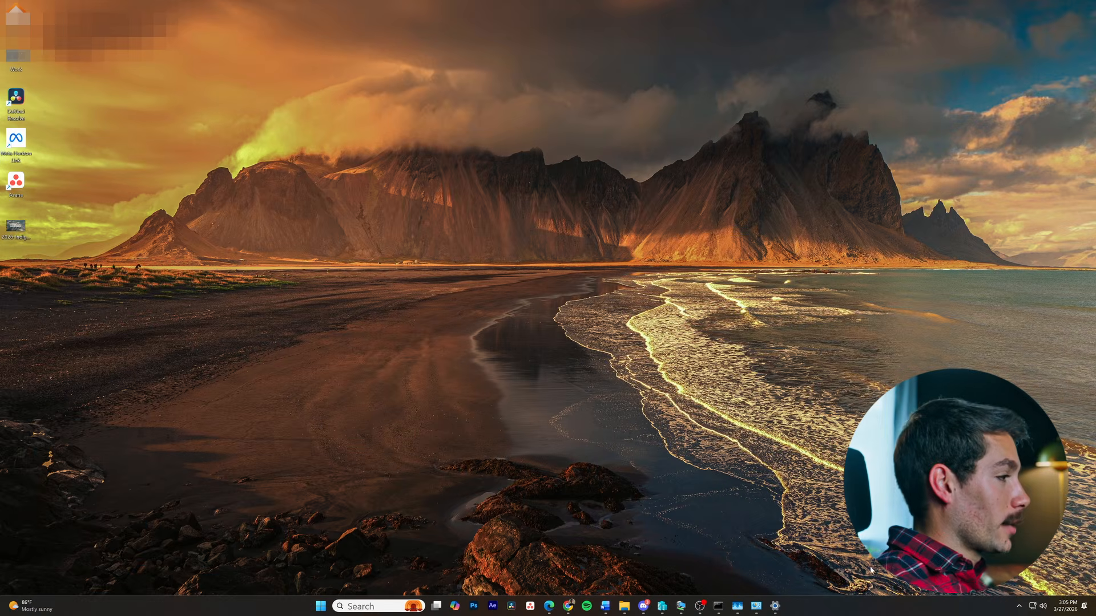
Return to Settings, list the installed apps sorted by Size (Large to small), and examine which ones take the most space
click(775, 607)
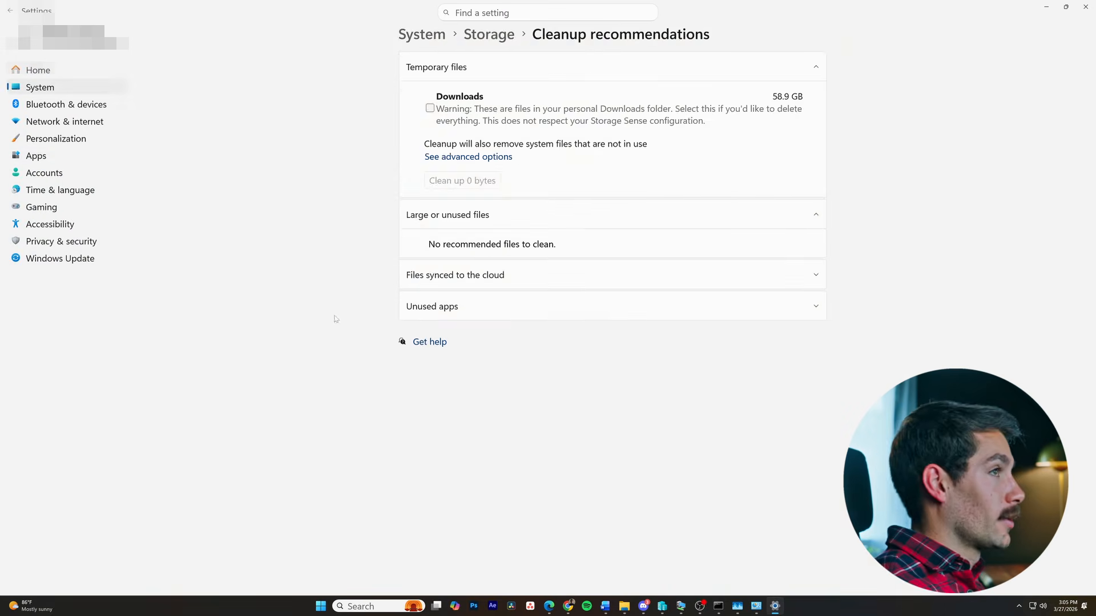
click(68, 159)
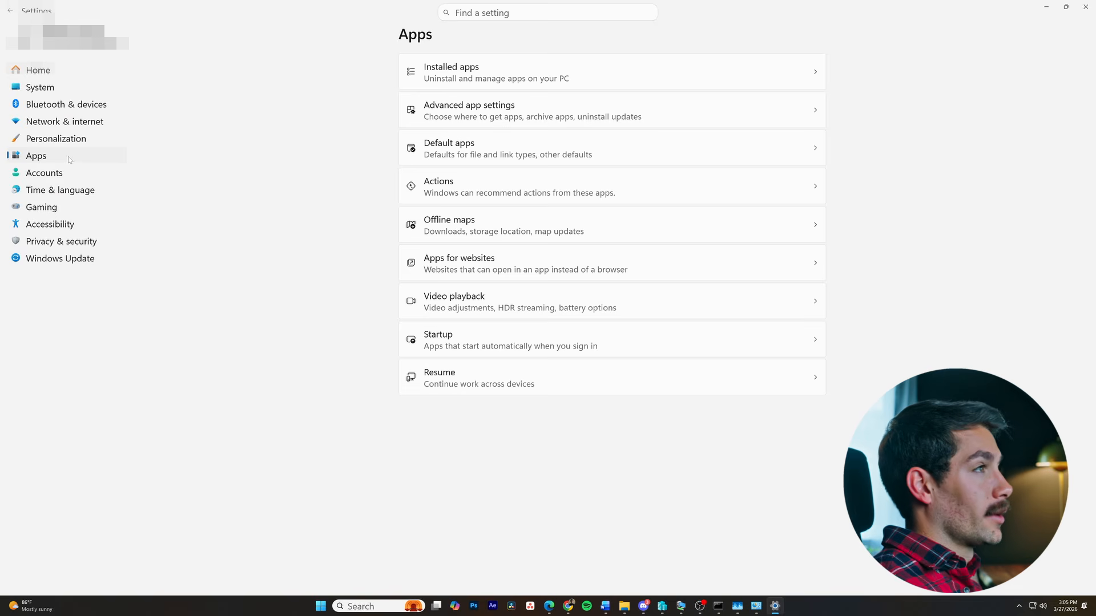
click(454, 79)
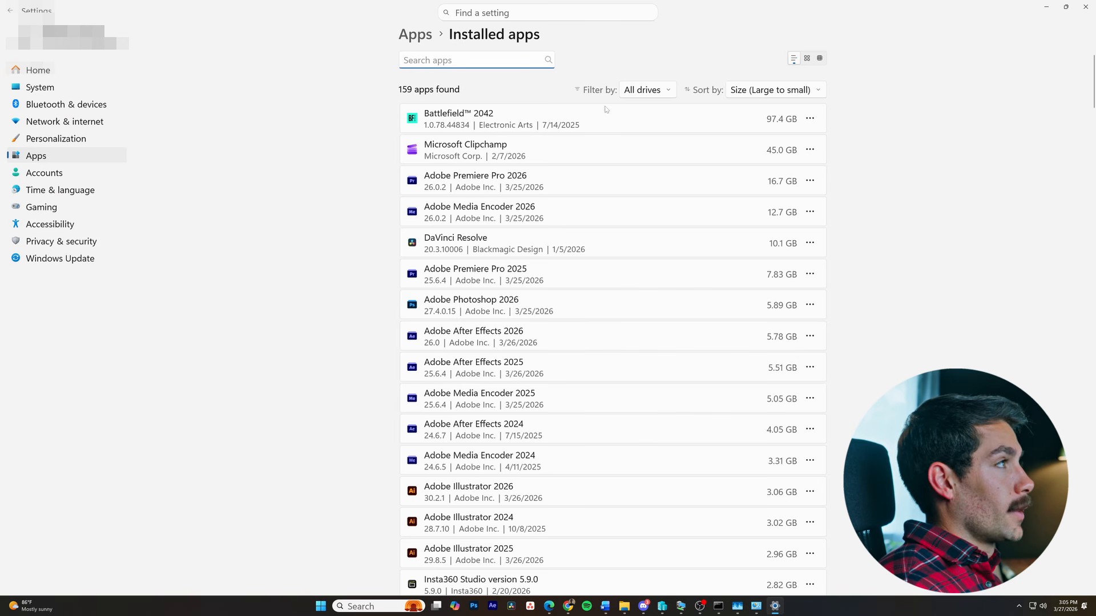
click(758, 93)
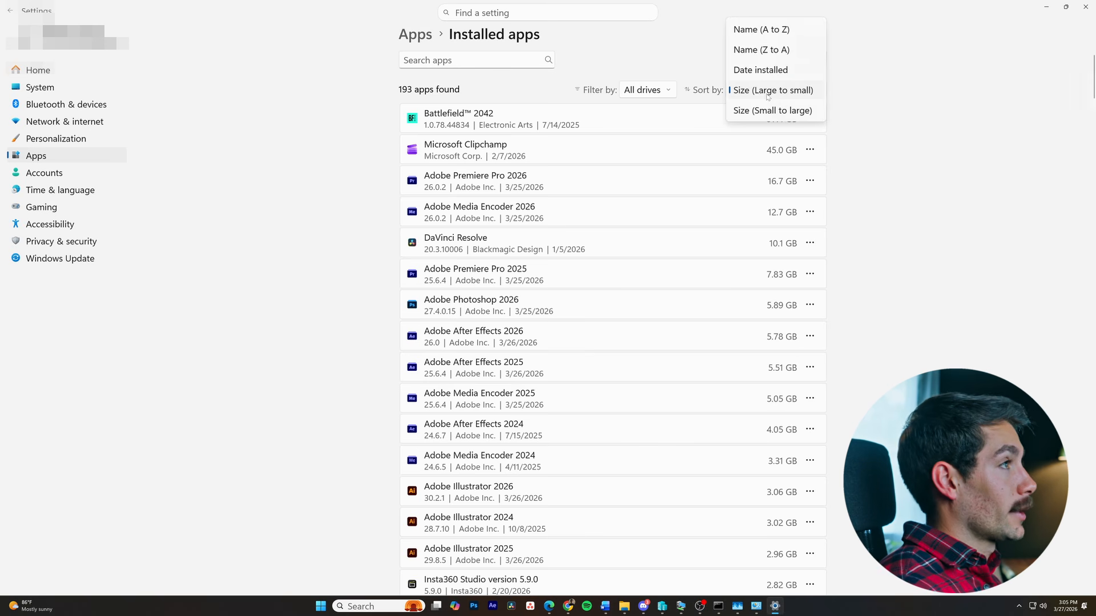
click(767, 91)
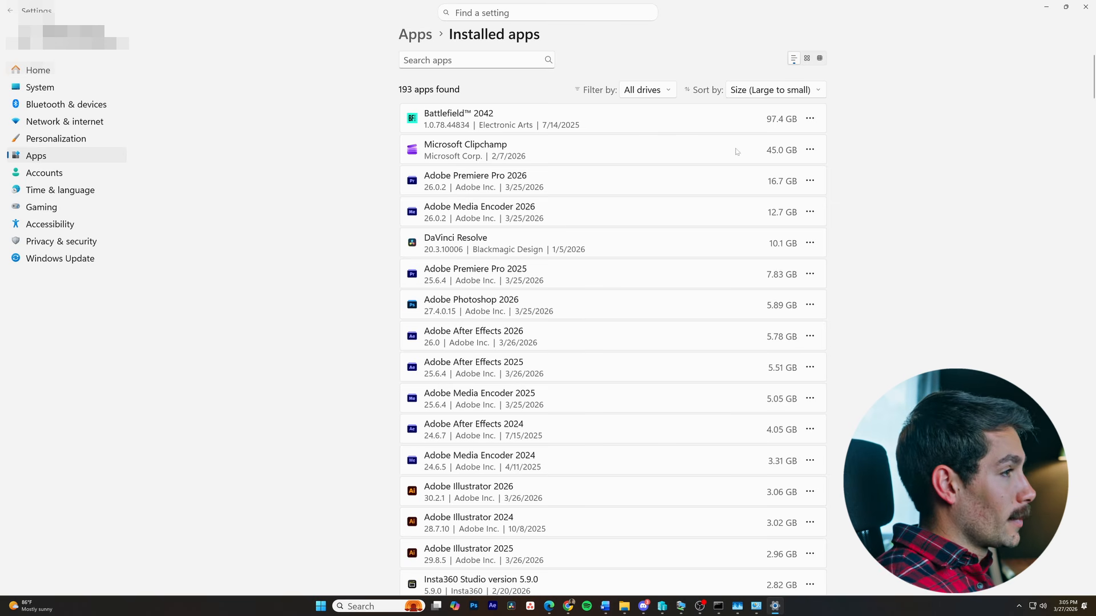
scroll(543, 222, down, 3)
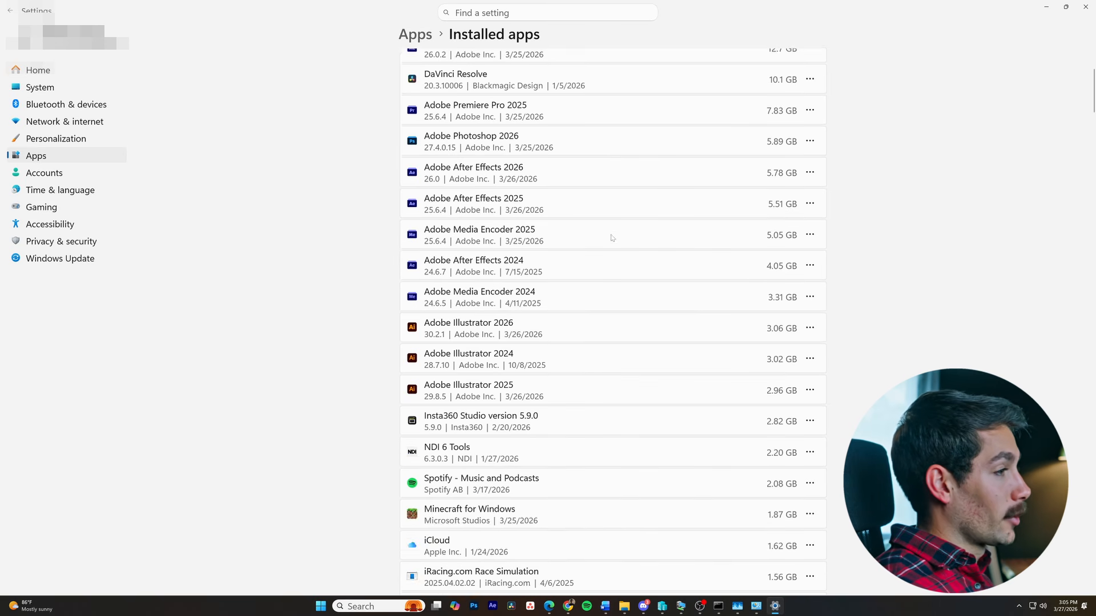
scroll(607, 245, up, 3)
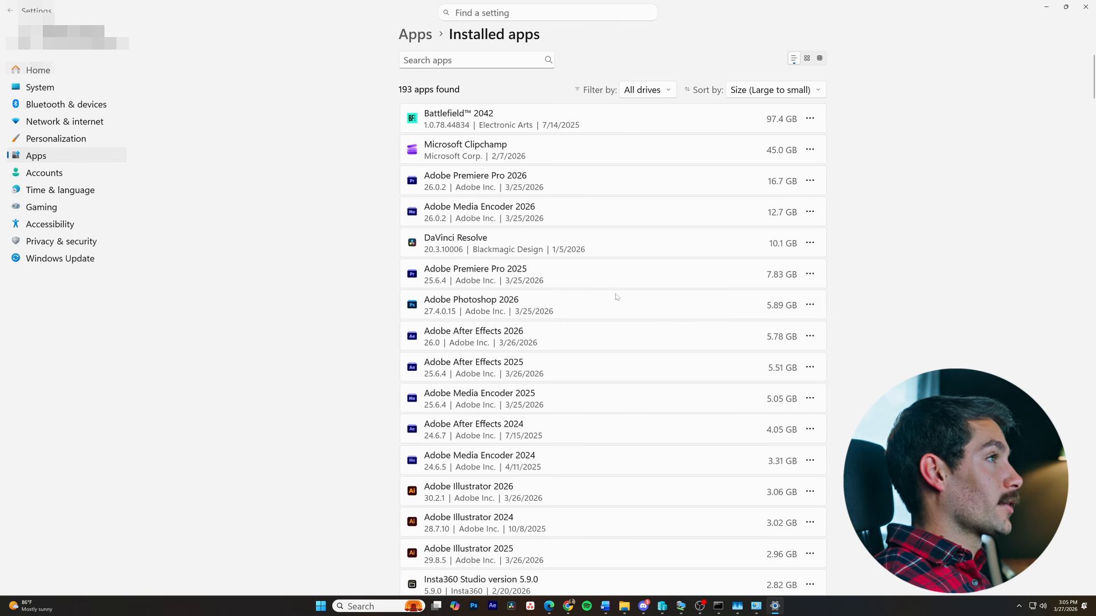